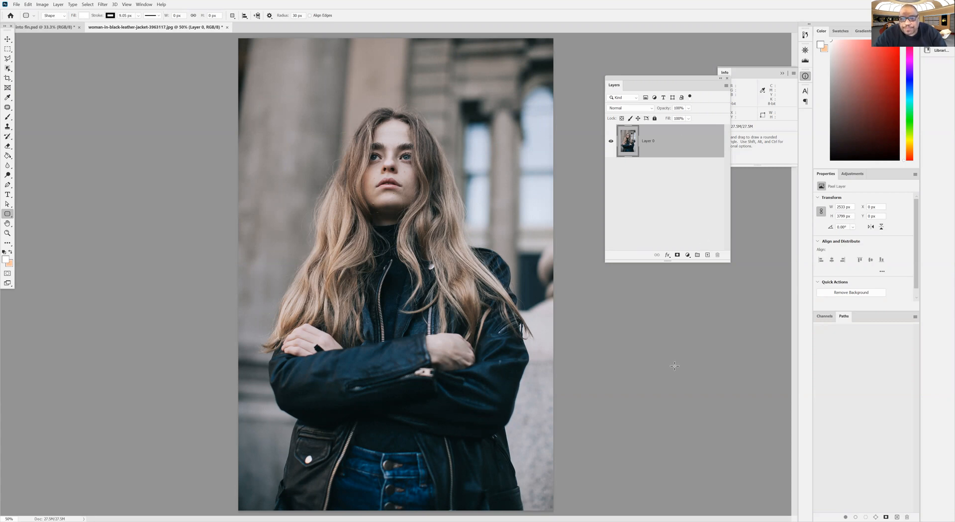
Add a new layer above the photo and draw an elliptical selection around the woman, about 1965 by 3343 px
click(707, 255)
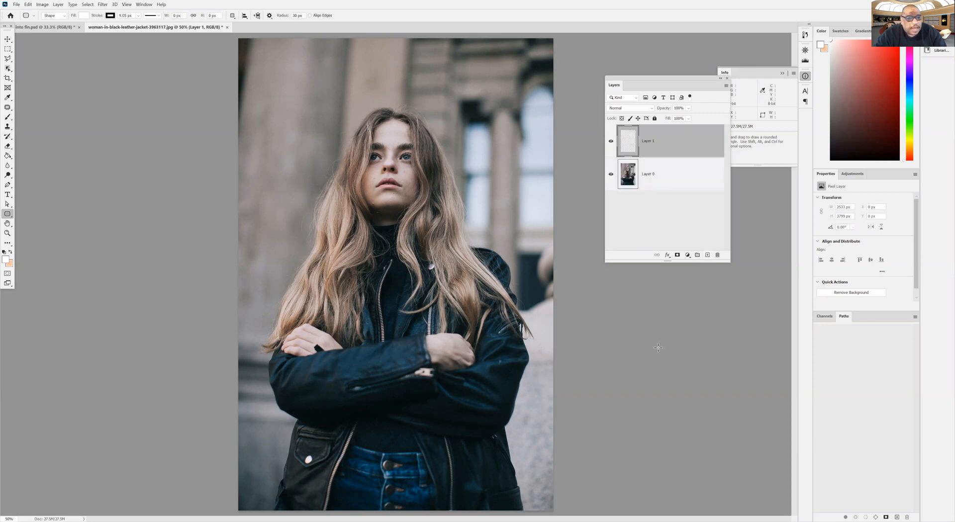
drag(7, 50, 29, 59)
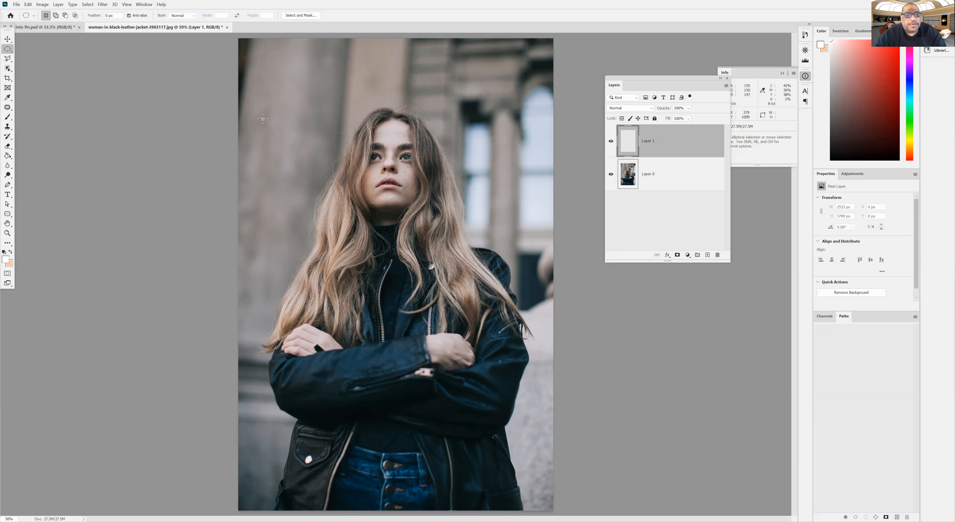
drag(271, 61, 397, 284)
drag(498, 415, 516, 481)
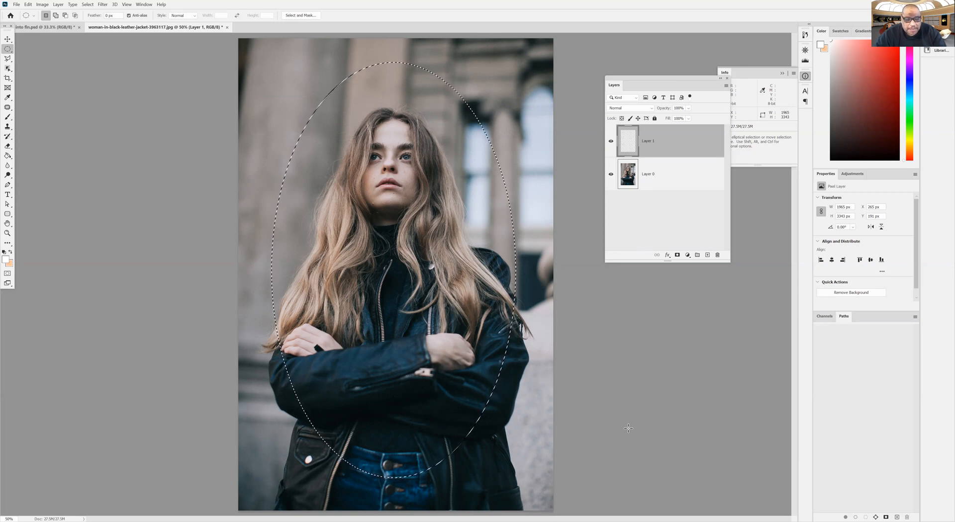
Reset the colours to default, fill the elliptical selection with the black foreground colour at 100% opacity, and deselect it
click(4, 252)
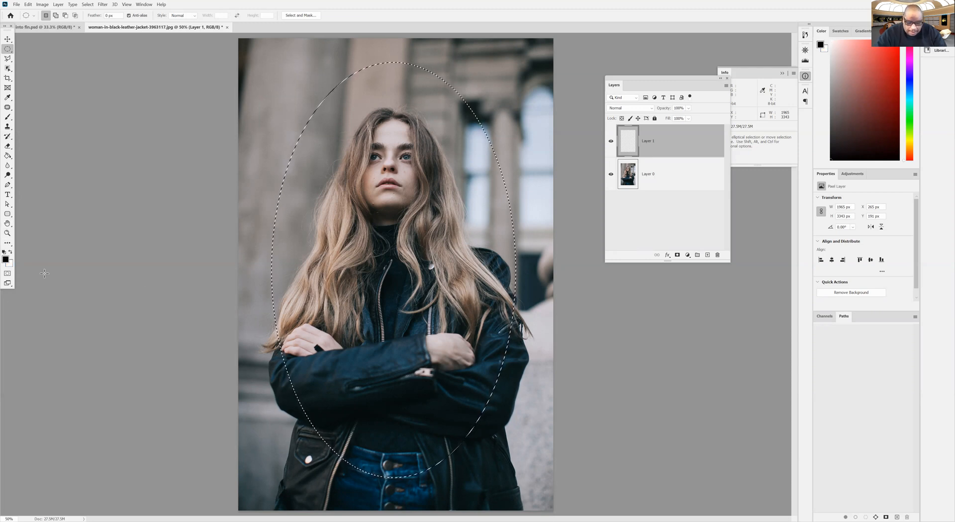
click(27, 6)
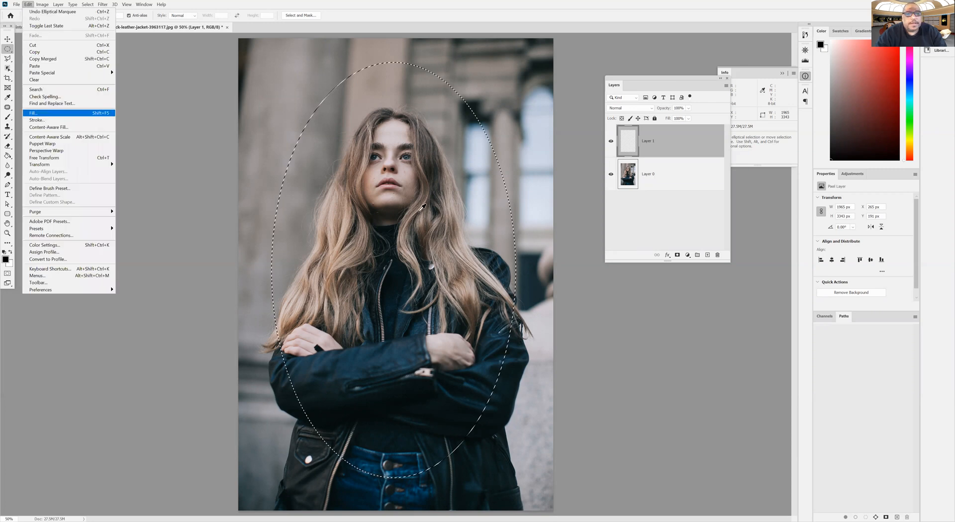
click(33, 113)
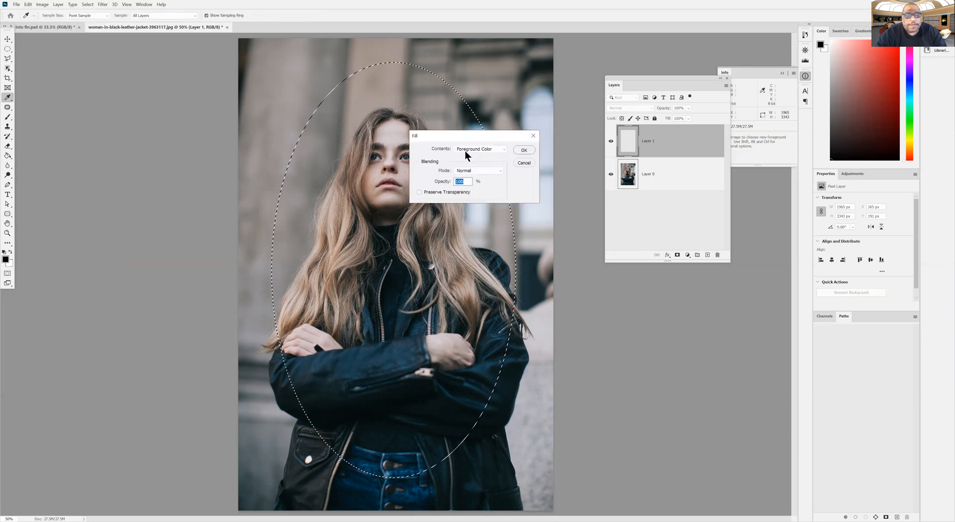
click(517, 151)
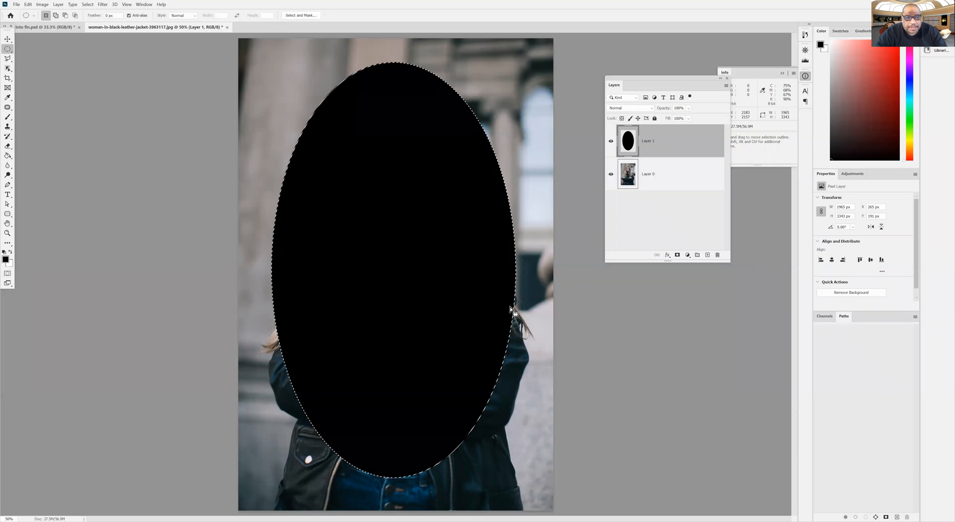
click(89, 7)
click(97, 23)
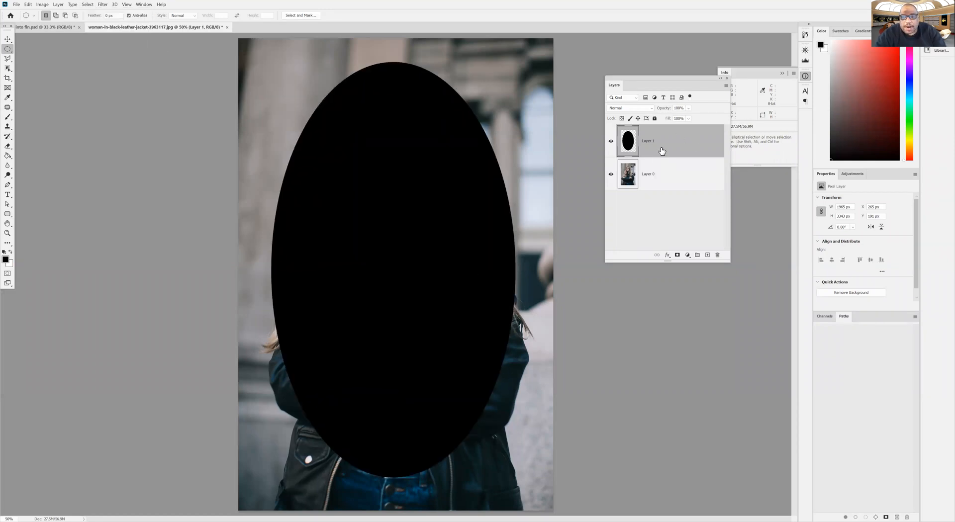
Move the black ellipse layer below the photo layer and clip the photo to the ellipse
drag(652, 142, 650, 226)
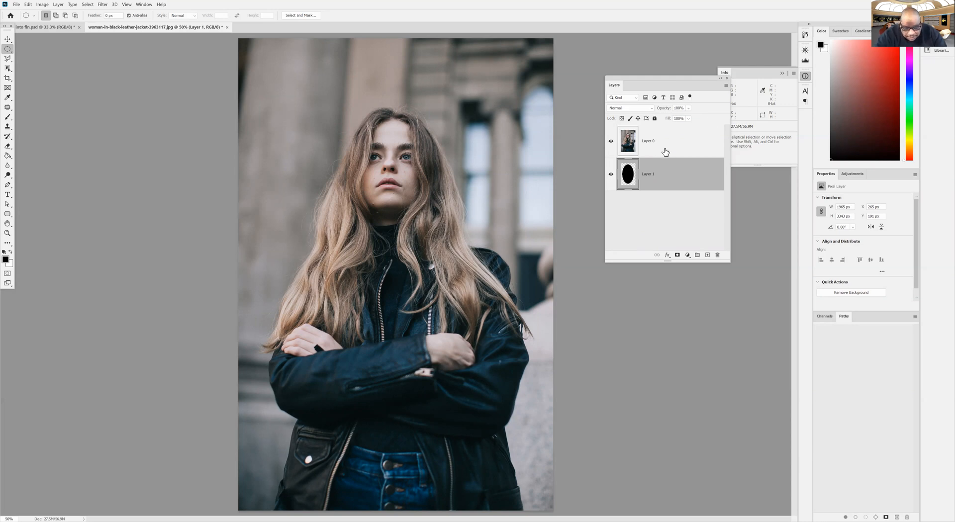
key(alt)
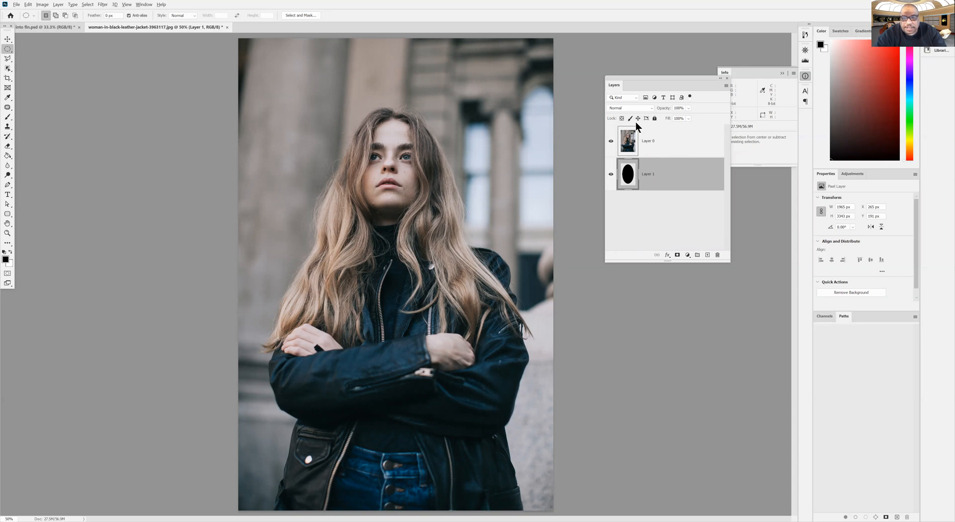
alt+click(667, 157)
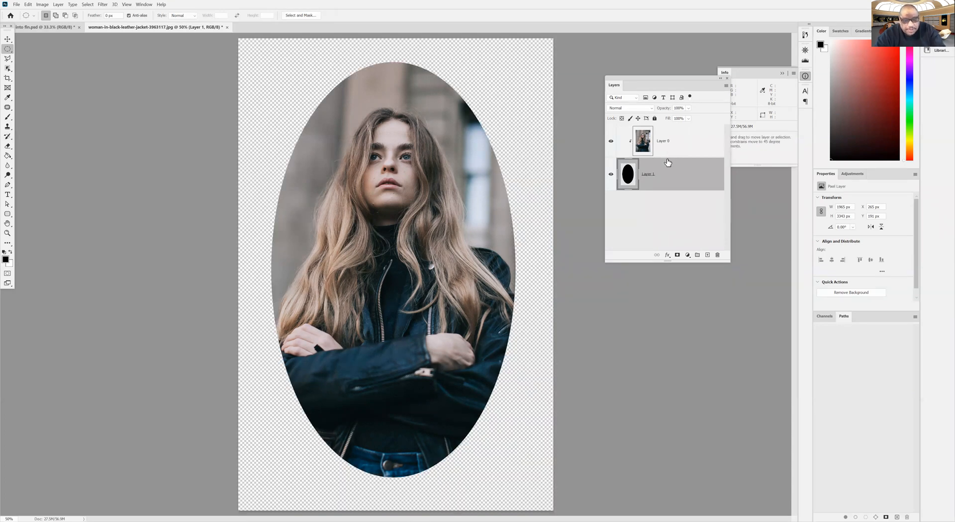
Release the photo from the ellipse, and create the clipping mask on Layer 0 again
alt+click(667, 158)
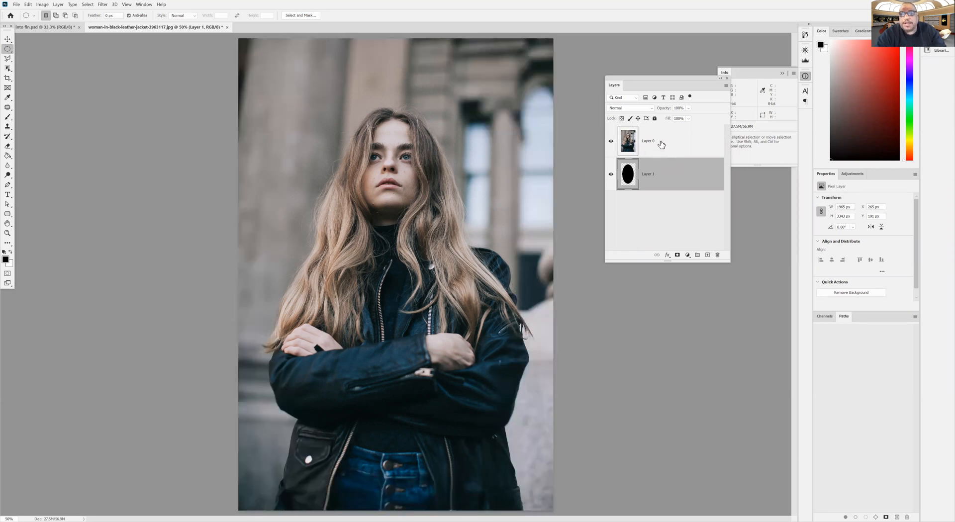
click(662, 145)
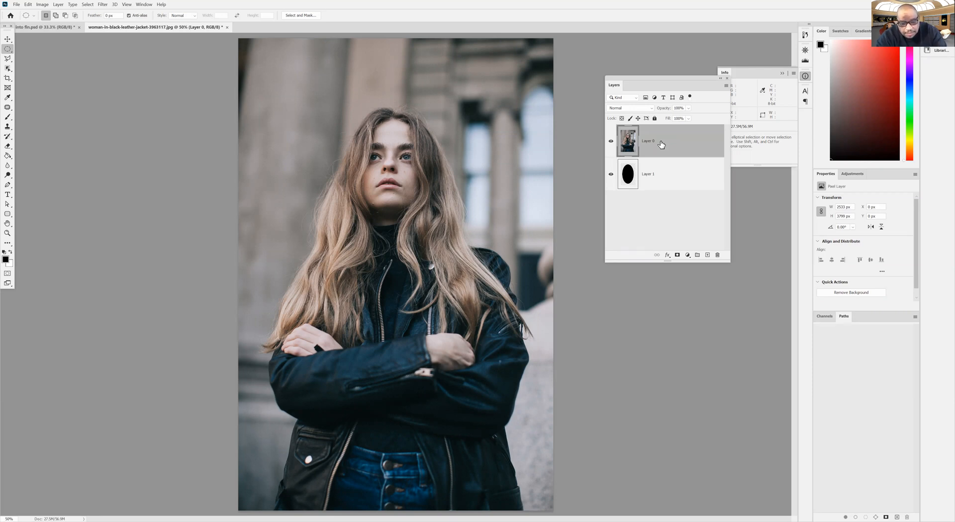
right_click(662, 144)
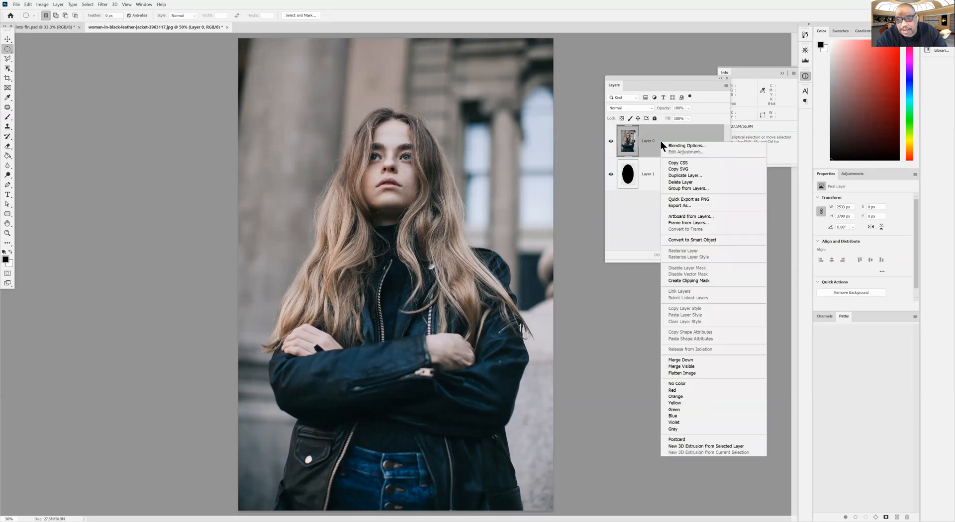
click(683, 282)
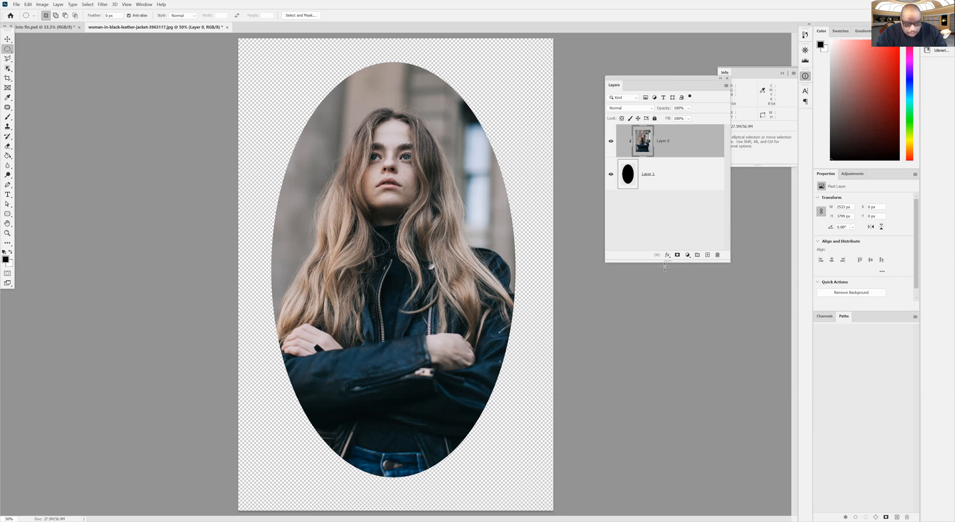
Release the photo's clipping mask and delete the black ellipse layer
key(alt)
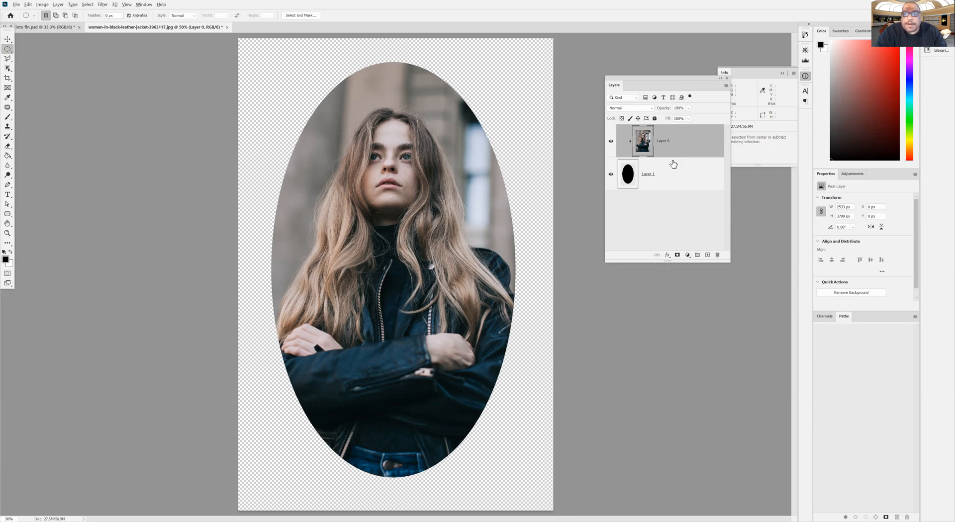
alt+click(671, 155)
drag(667, 179, 717, 255)
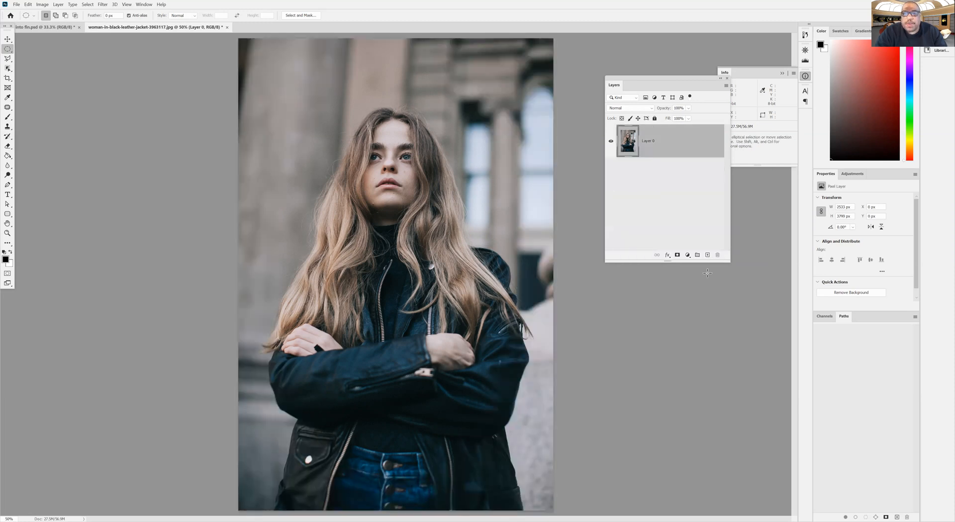
Add a new layer and draw a black rounded rectangle in Shape mode over the photo, about 2137 by 3146 px with 30 px corners
click(707, 256)
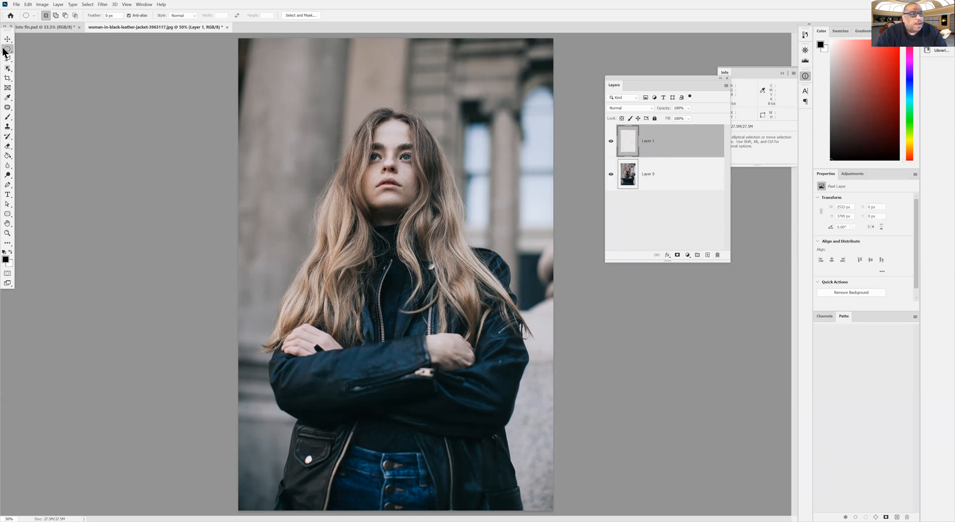
click(8, 215)
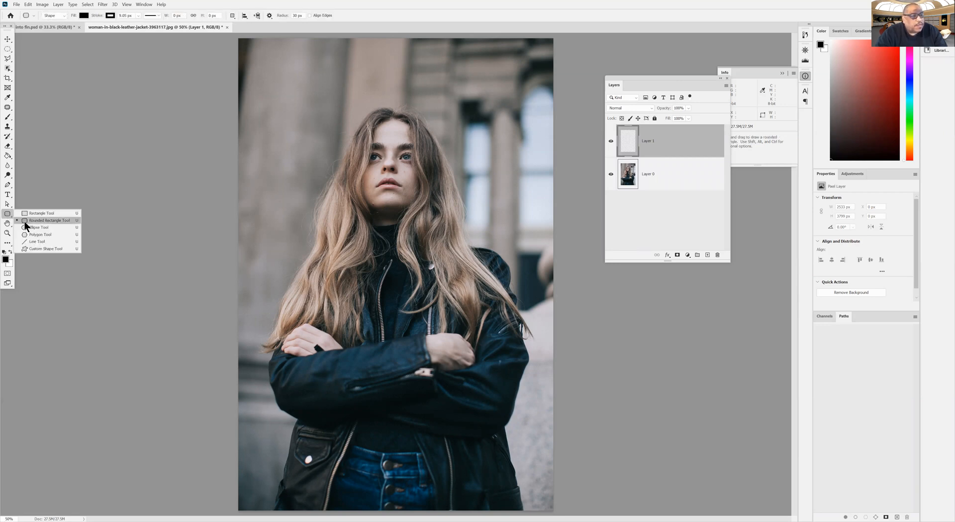
click(25, 223)
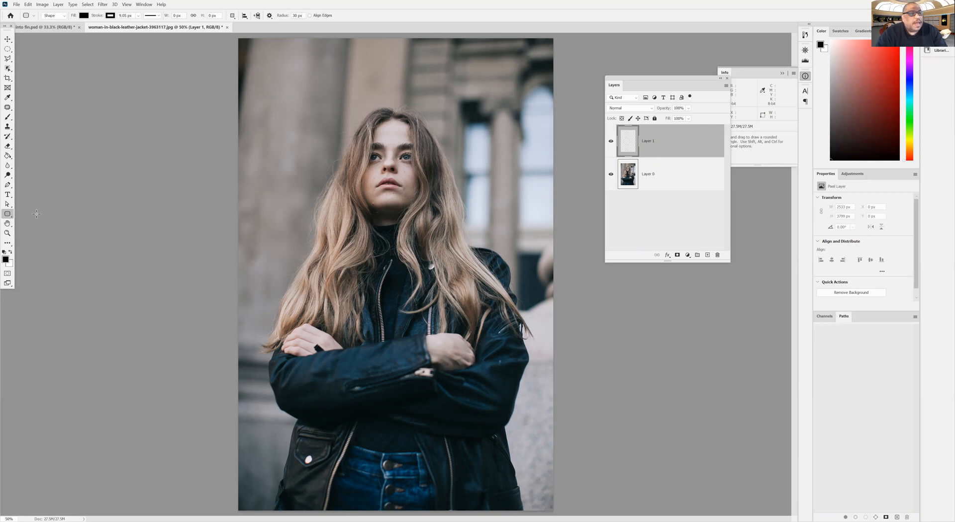
drag(263, 79, 528, 470)
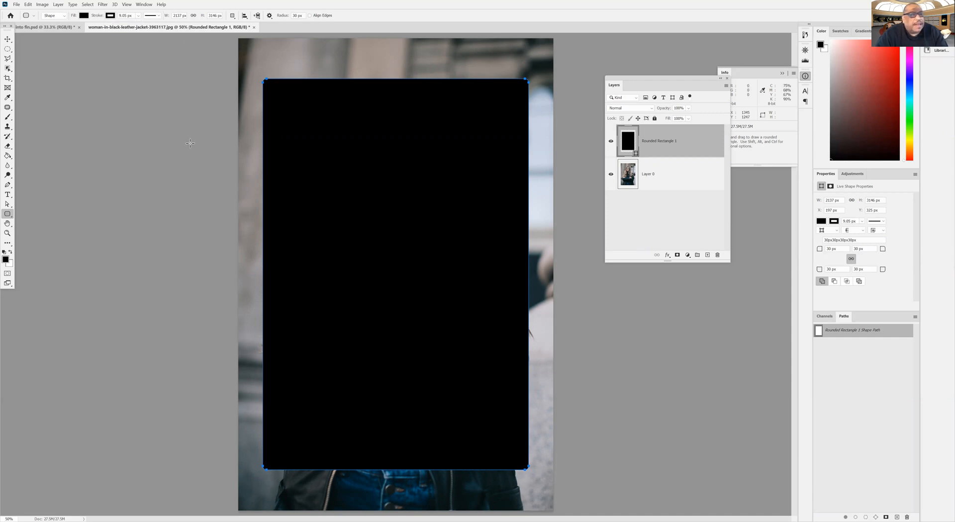
click(52, 16)
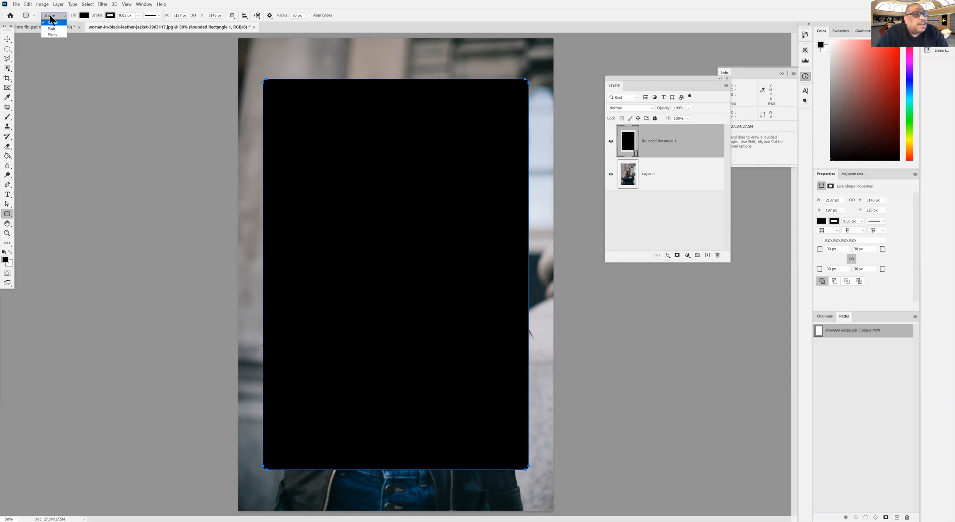
click(51, 22)
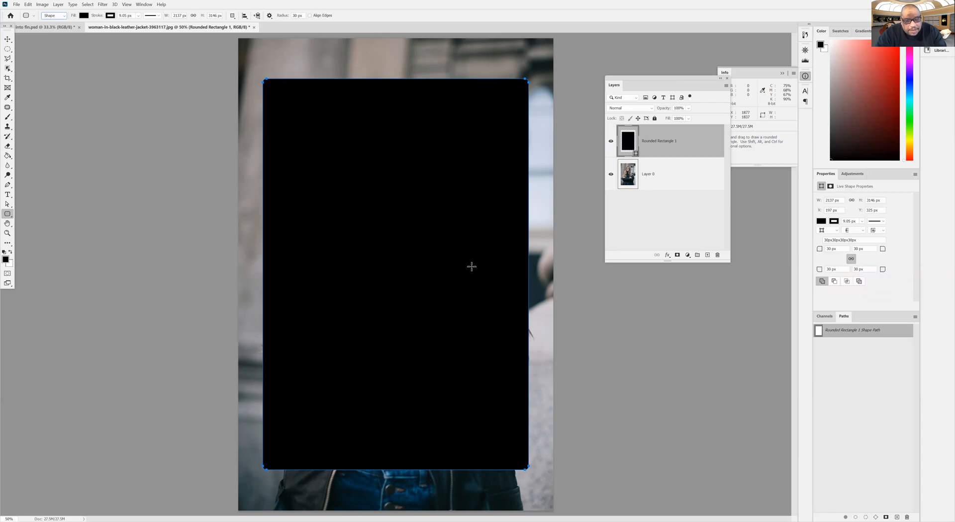
Move the rounded rectangle layer below Layer 0 and create a clipping mask so the photo is clipped to the rectangle
drag(672, 149, 662, 197)
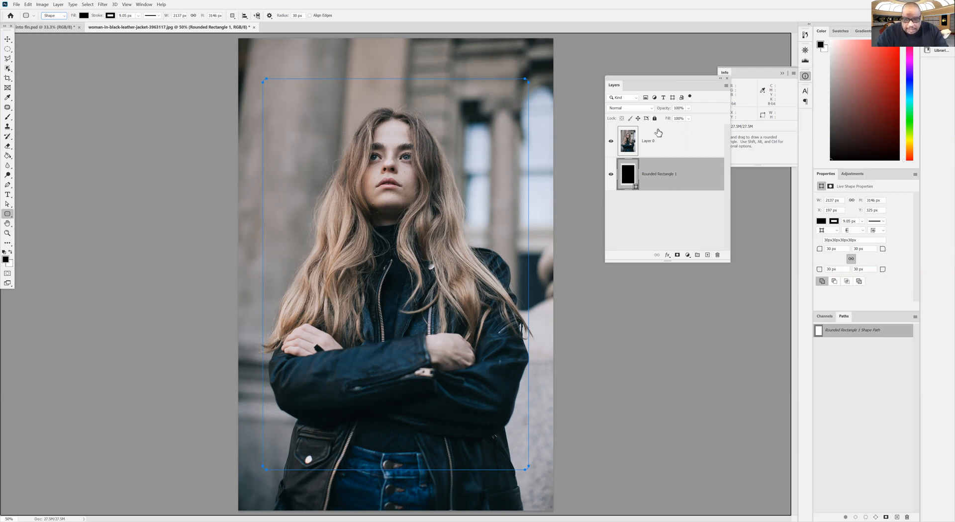
right_click(666, 144)
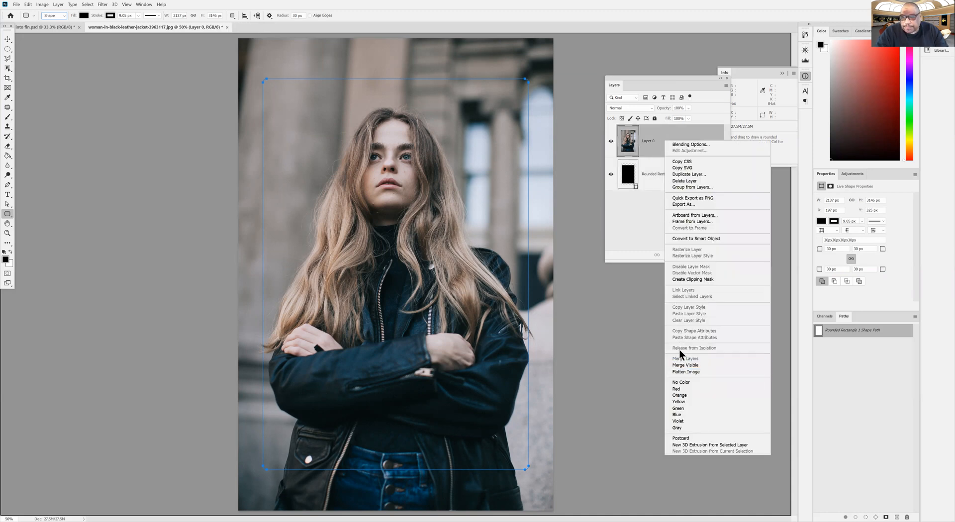
click(684, 280)
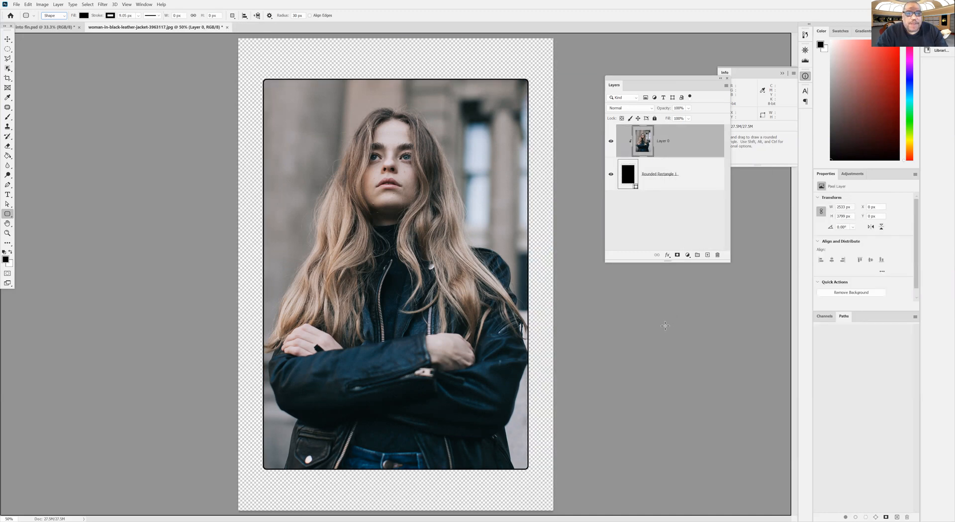
Set the stroke width of the rounded rectangle shape under the photo to 29.43 px
click(138, 15)
drag(143, 23, 153, 24)
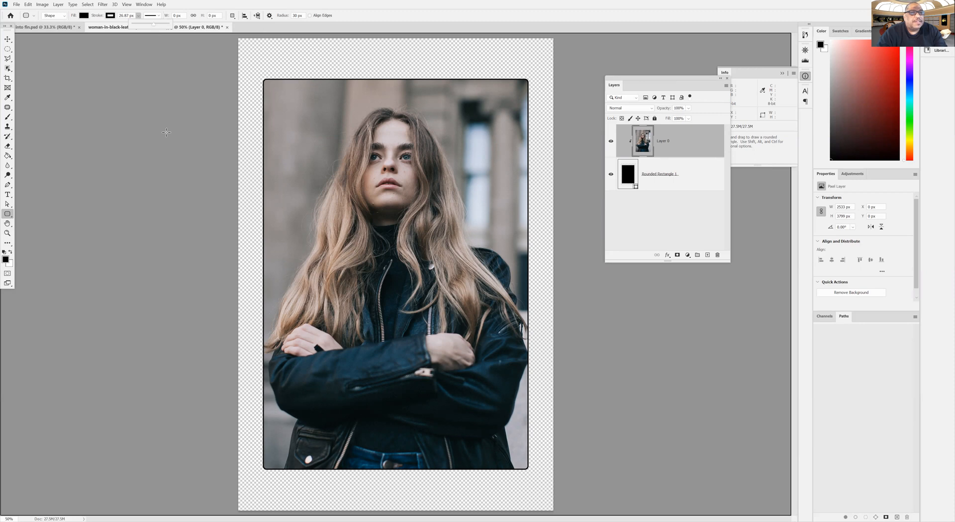
click(629, 180)
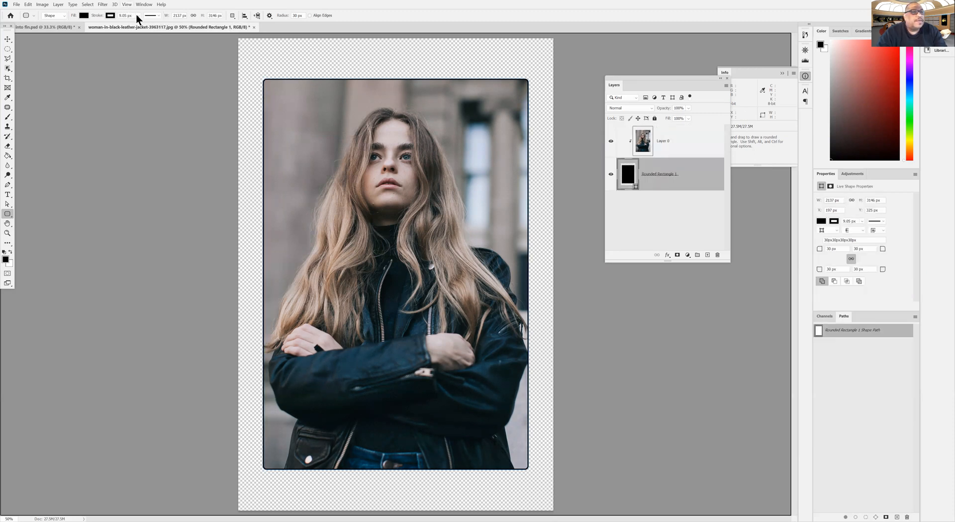
click(139, 15)
drag(145, 23, 160, 25)
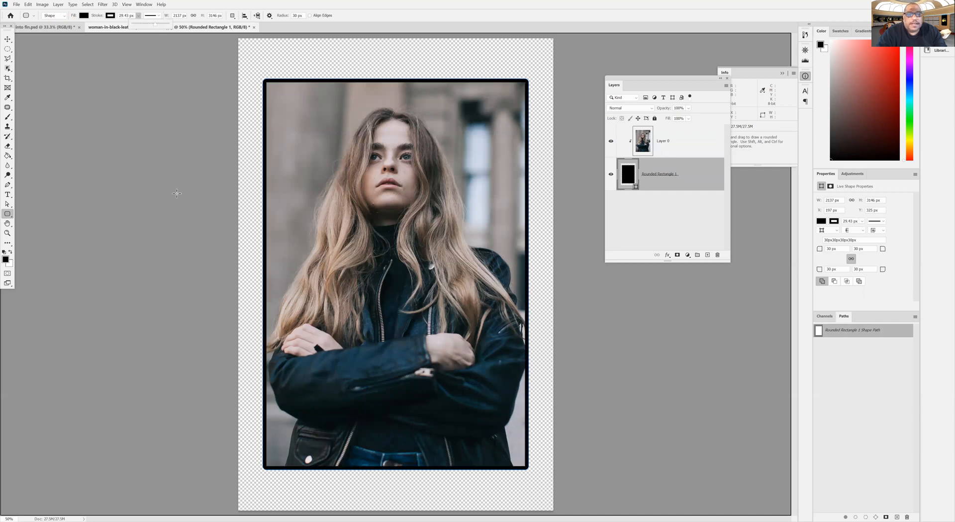